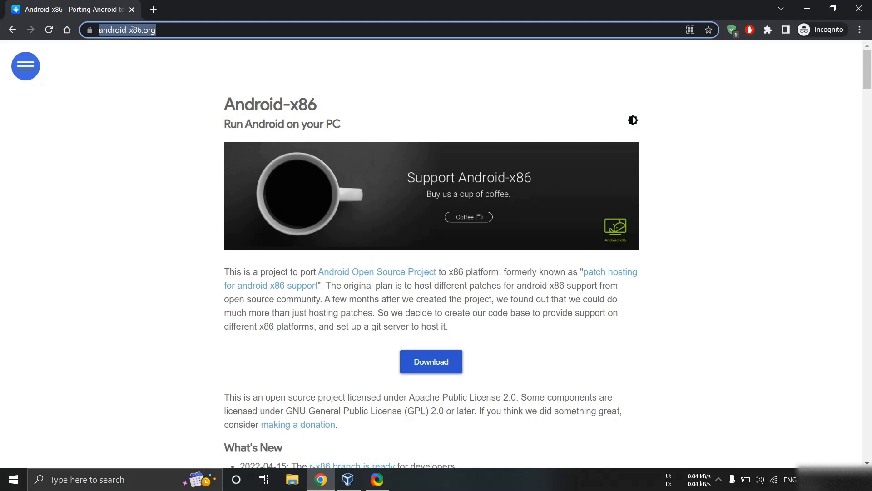
Download the Android-x86 64-bit ISO file, version 9.0-r2, from the FossHub download site
click(118, 118)
scroll(320, 103, down, 2)
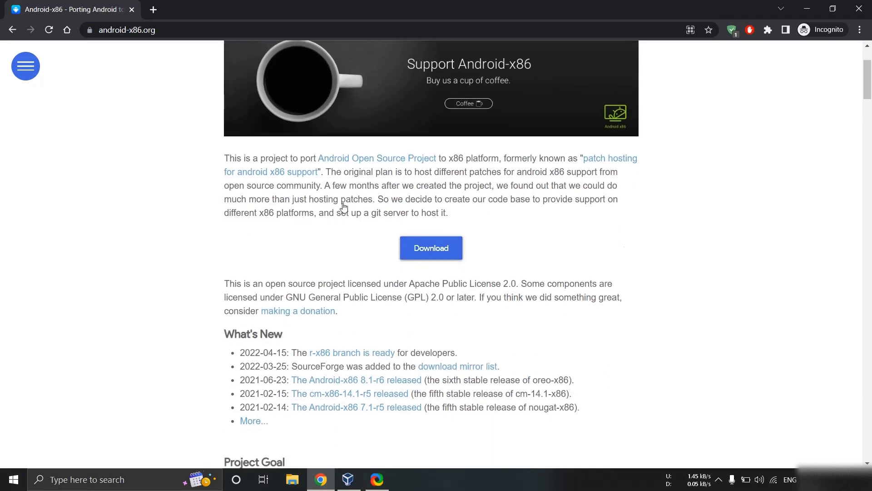
click(428, 254)
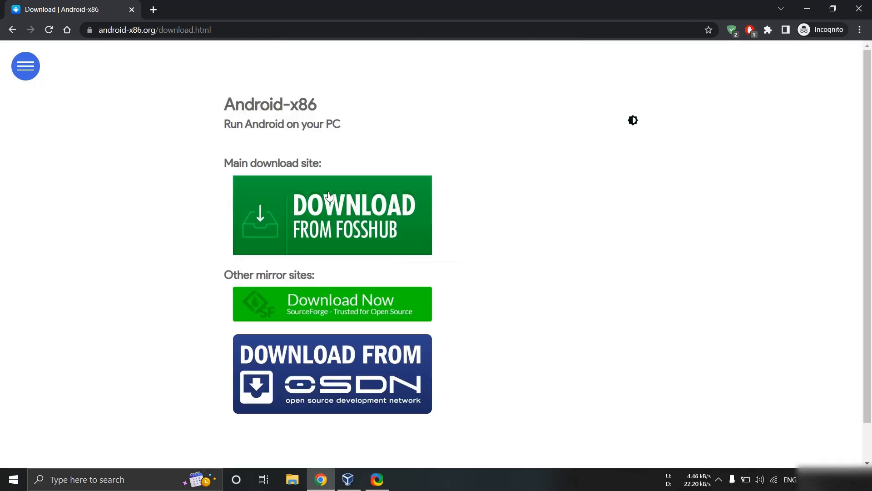
click(281, 171)
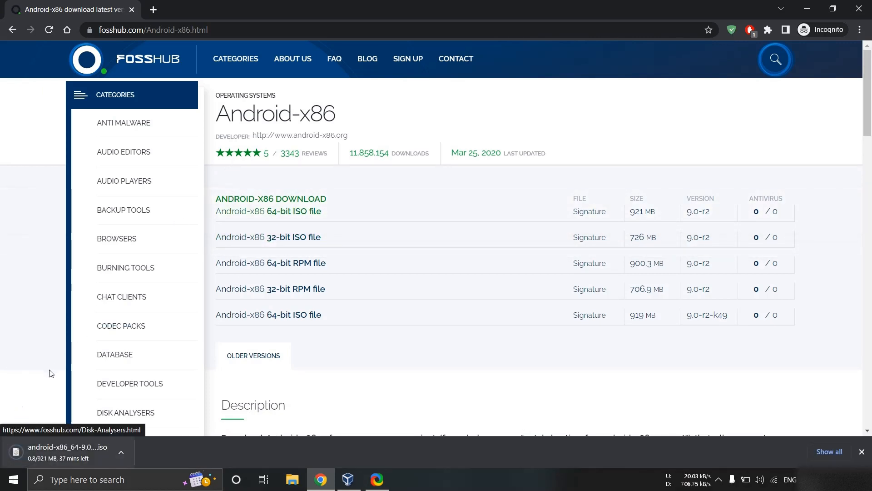
click(97, 365)
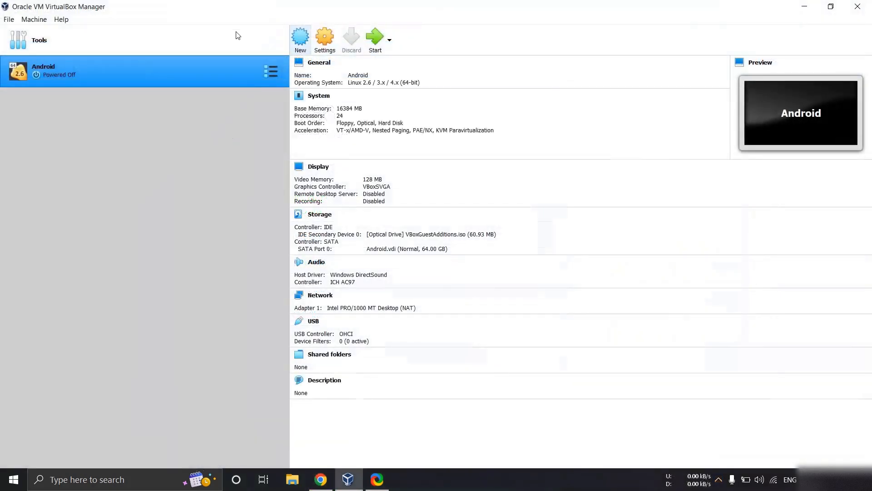
In VirtualBox, start a new virtual machine named Androdix86Test and set its type to Linux
key(ctrl+n)
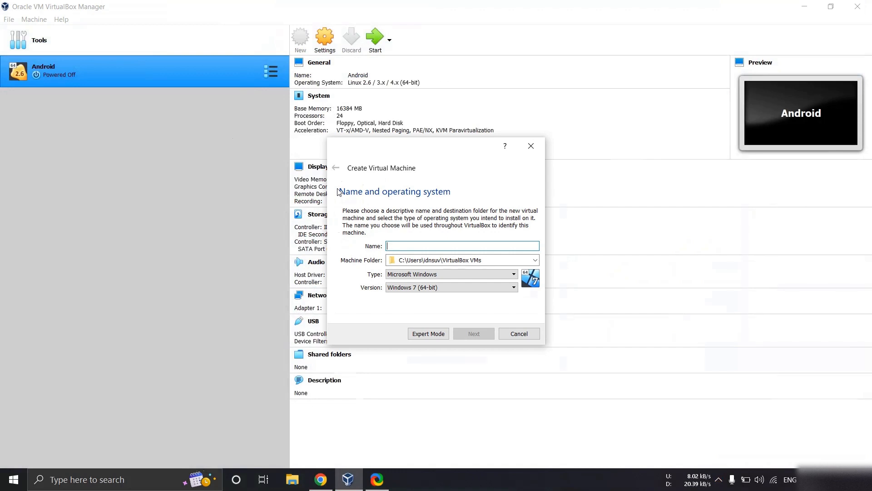
text(Androdix86Test)
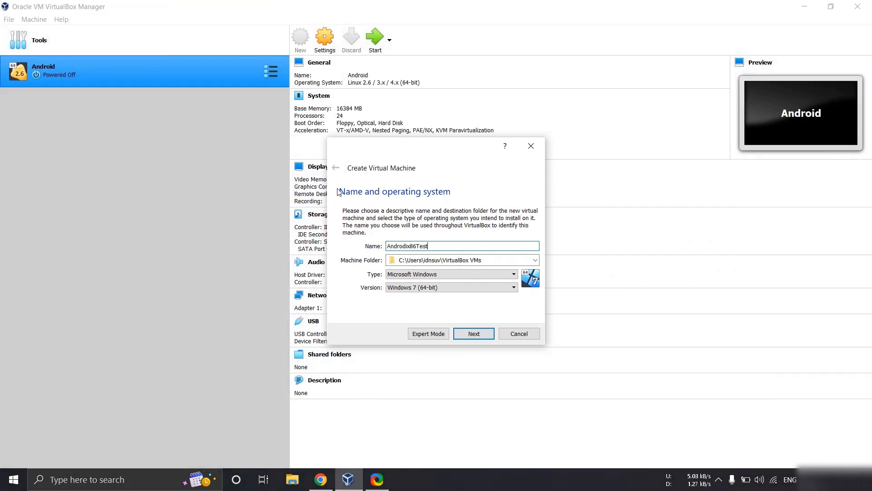
click(444, 287)
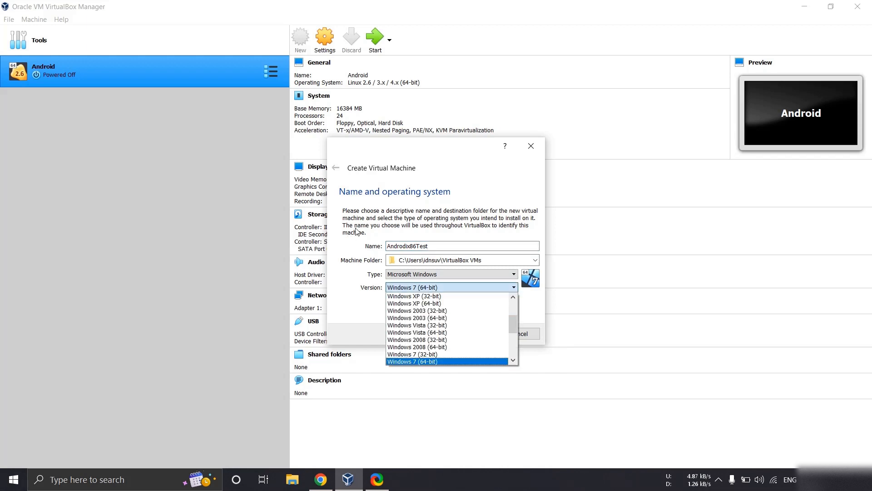
scroll(443, 320, down, 4)
scroll(442, 320, up, 7)
scroll(438, 332, down, 7)
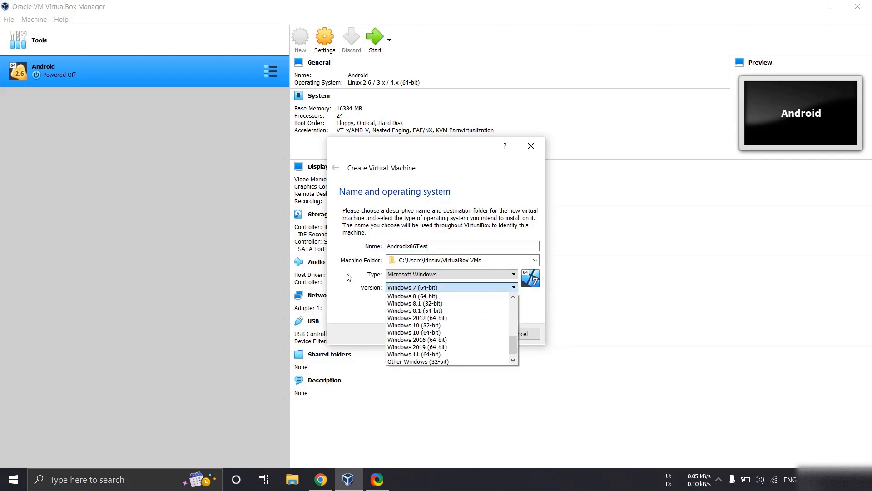
scroll(433, 342, up, 3)
click(426, 275)
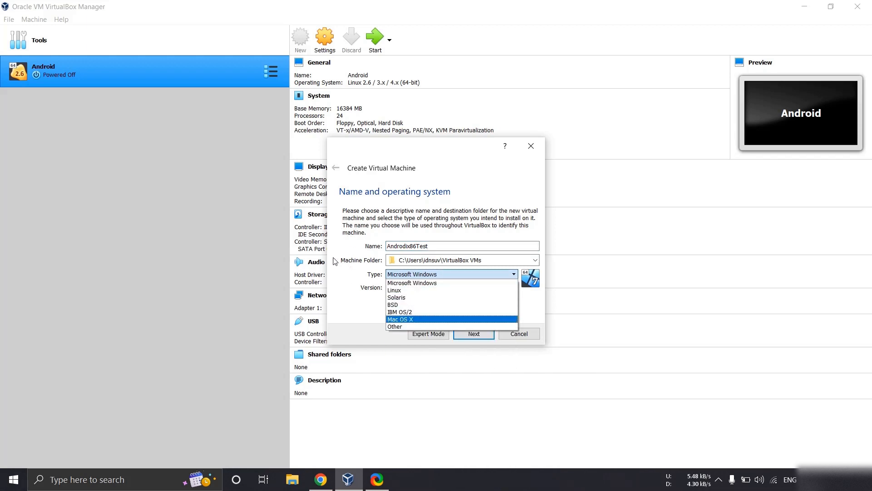
click(434, 290)
Set the machine's version to Linux 2.6 / 3.x / 4.x (64-bit) and continue to the memory size
click(441, 287)
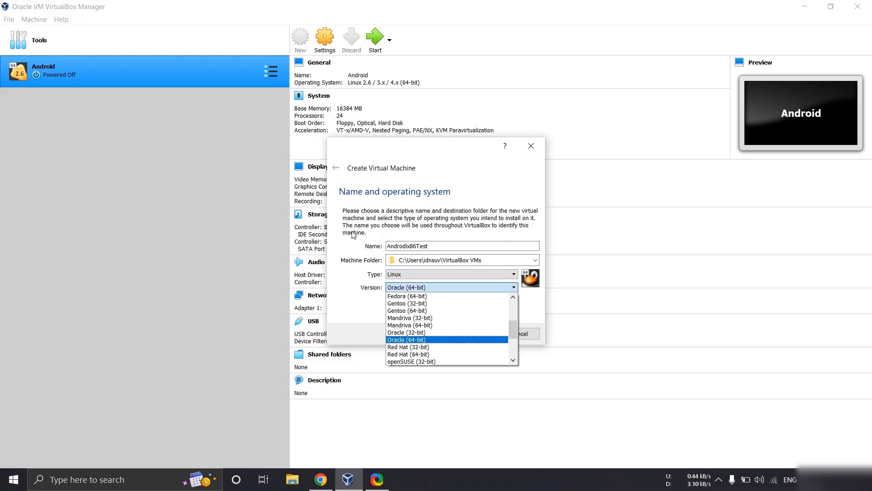
scroll(442, 307, down, 3)
scroll(441, 309, up, 7)
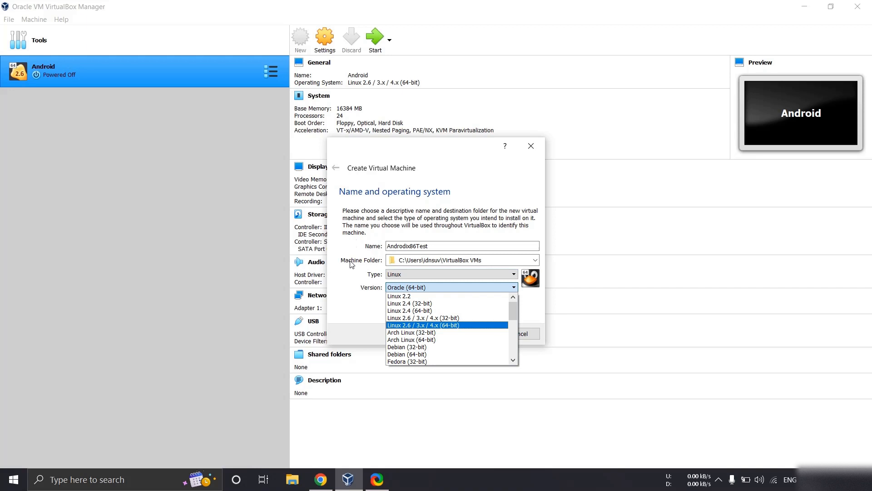
key(Up)
key(Down)
key(Return)
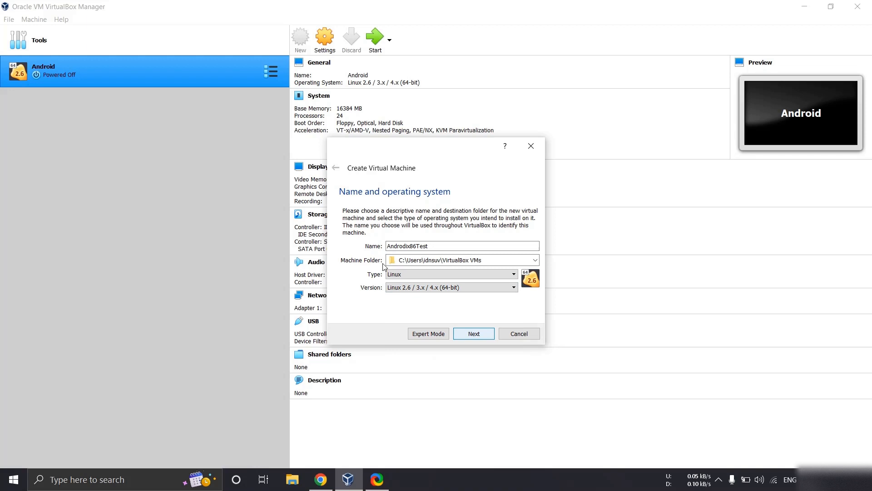
key(Return)
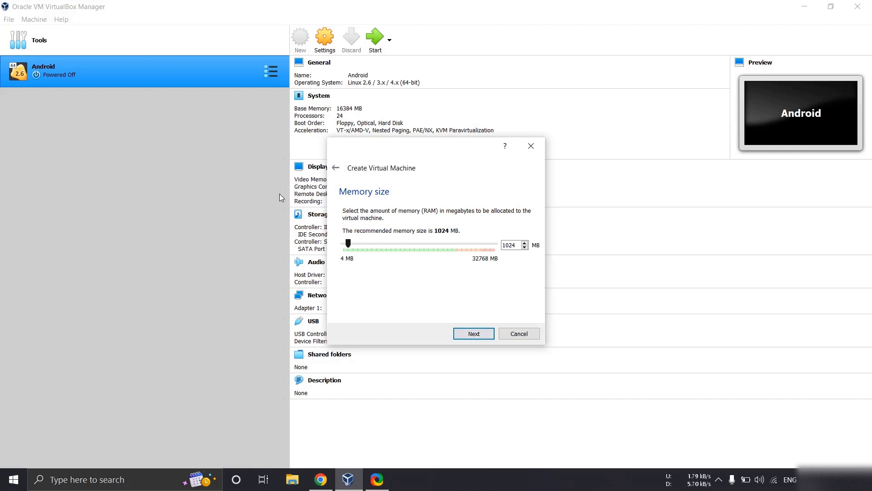
Allocate 16384 MB of memory and create a dynamically allocated VDI hard disk of 16.59 GB
drag(349, 243, 419, 244)
key(Return)
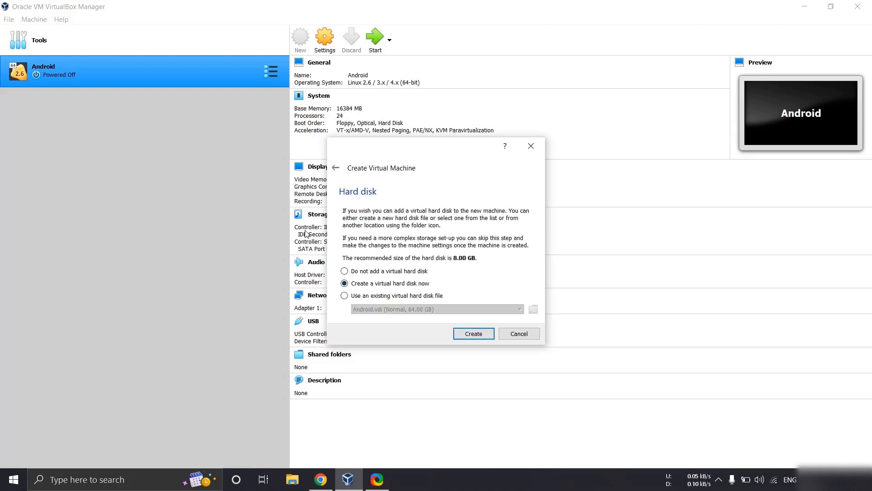
key(Return)
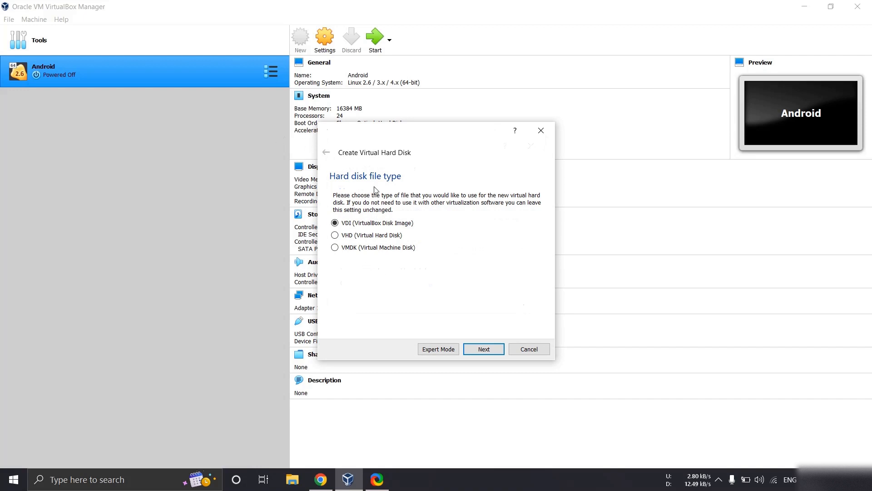
key(Return)
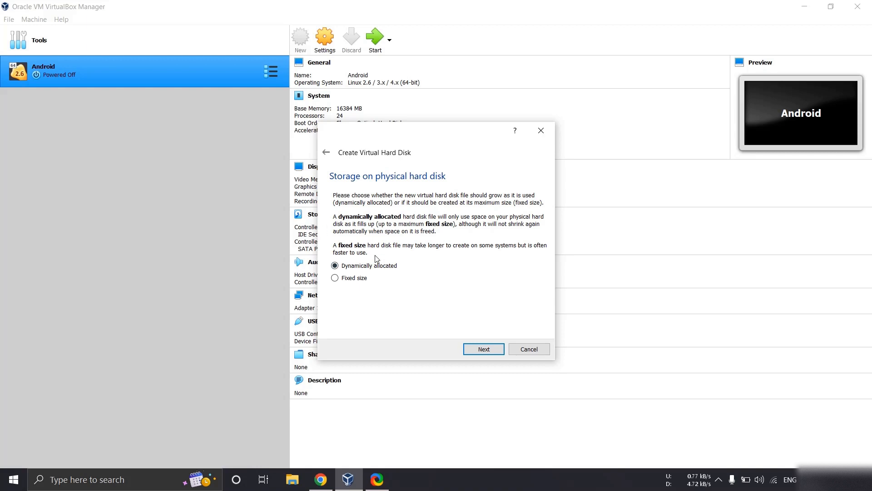
key(Return)
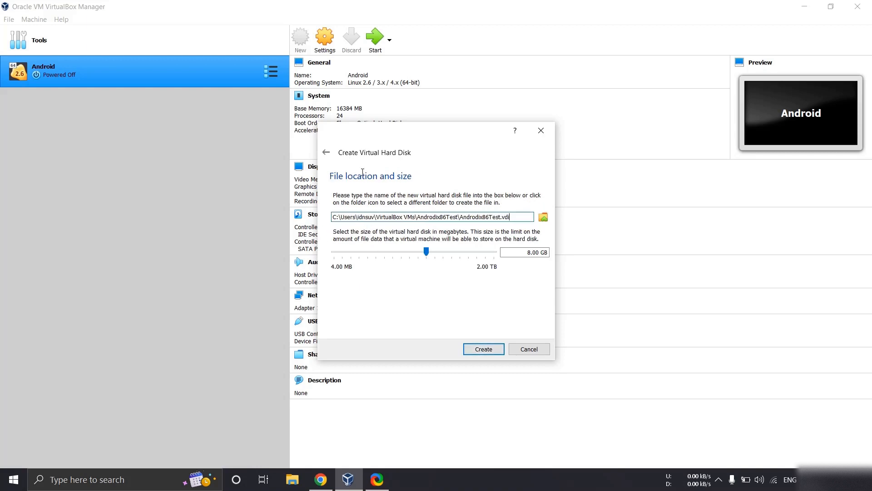
mouse_move(427, 252)
mouse_down()
mouse_move(446, 252)
mouse_move(435, 252)
mouse_up()
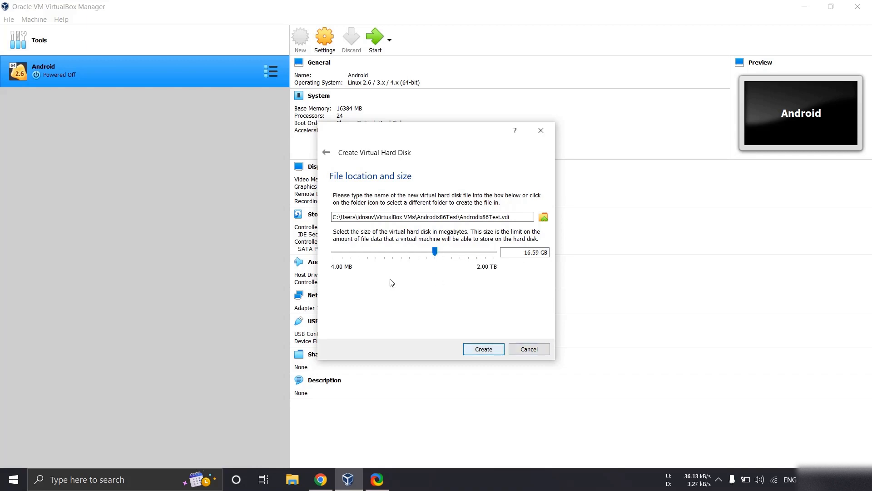
key(Return)
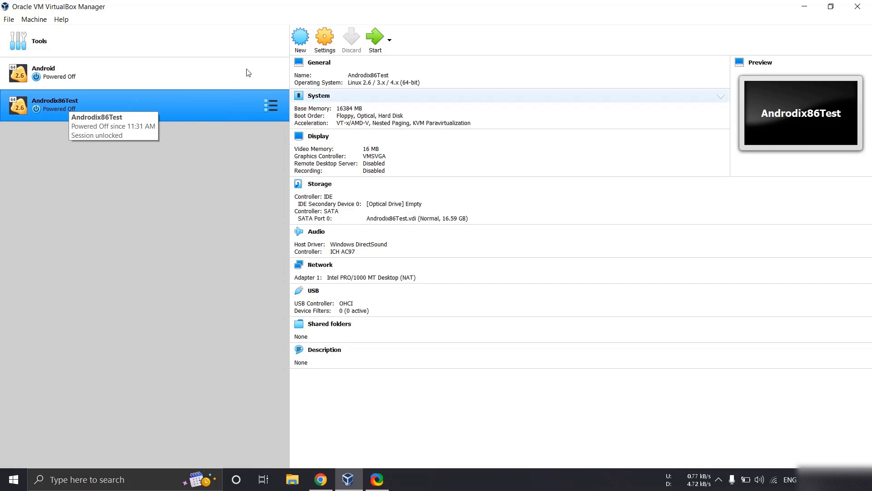
Set the processor count of the Androdix86Test machine to 12 in its system settings
key(ctrl+s)
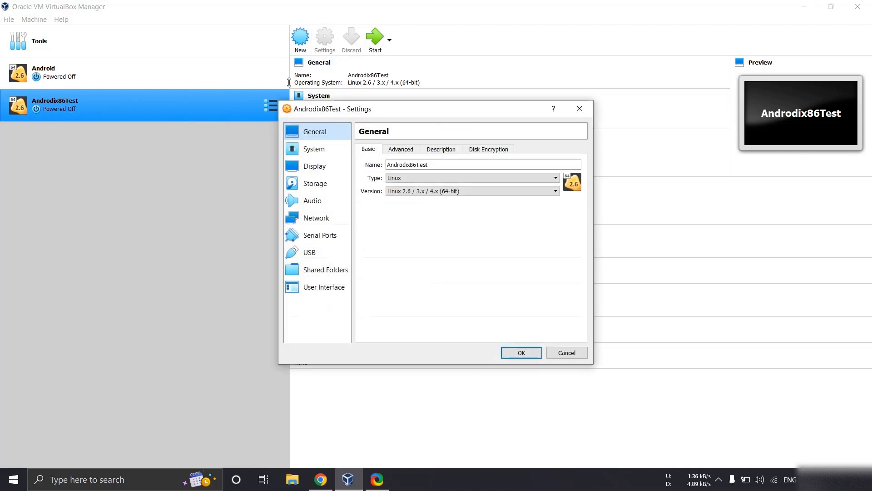
key(Down)
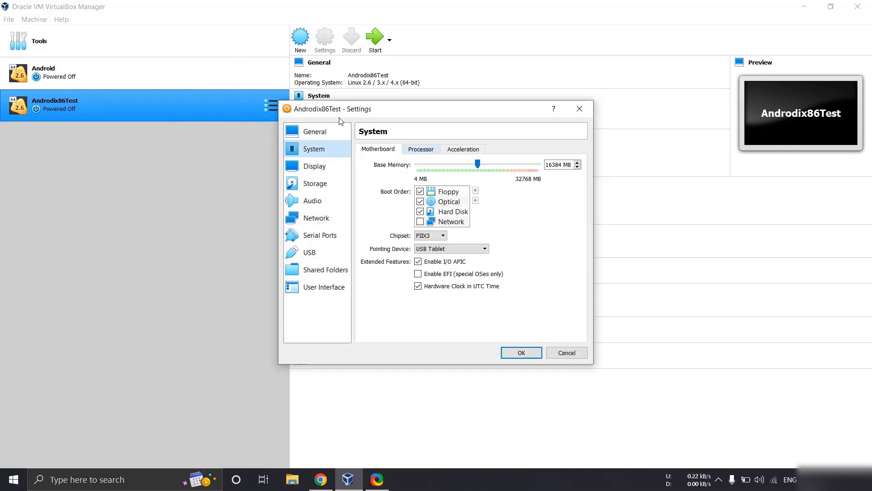
key(ctrl+Tab)
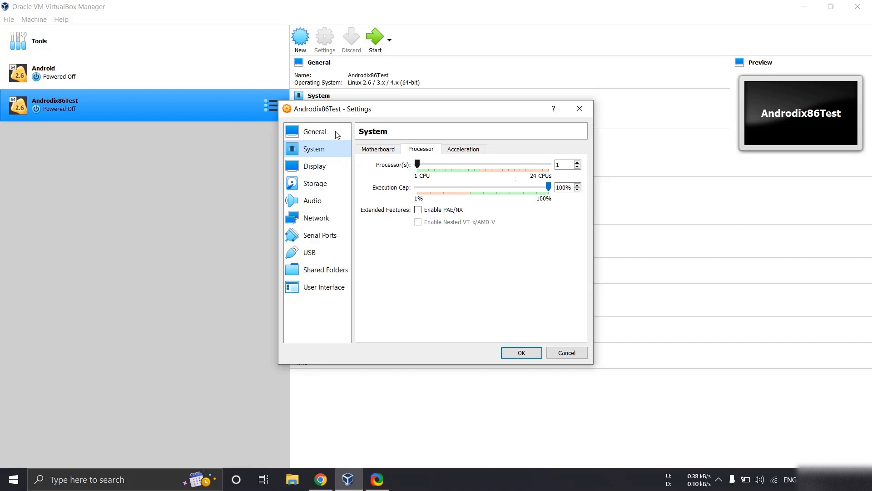
drag(417, 164, 480, 164)
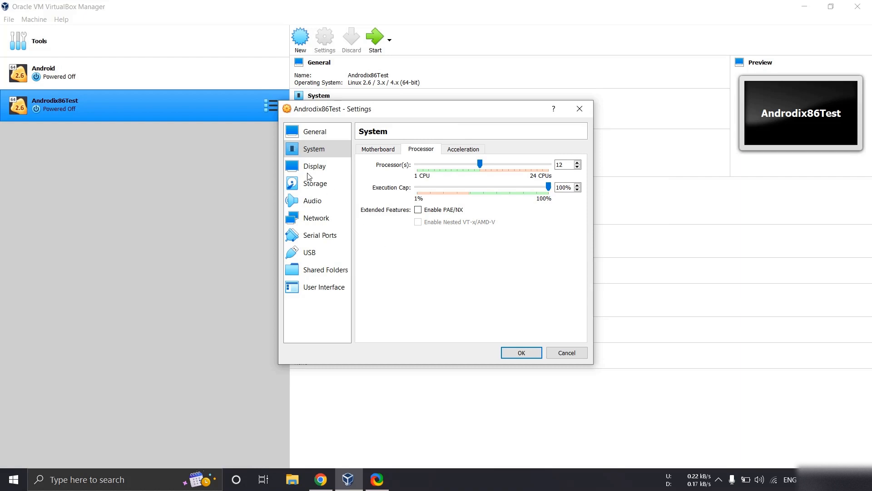
Change the machine's graphics controller to VBoxVGA and save the settings
click(319, 168)
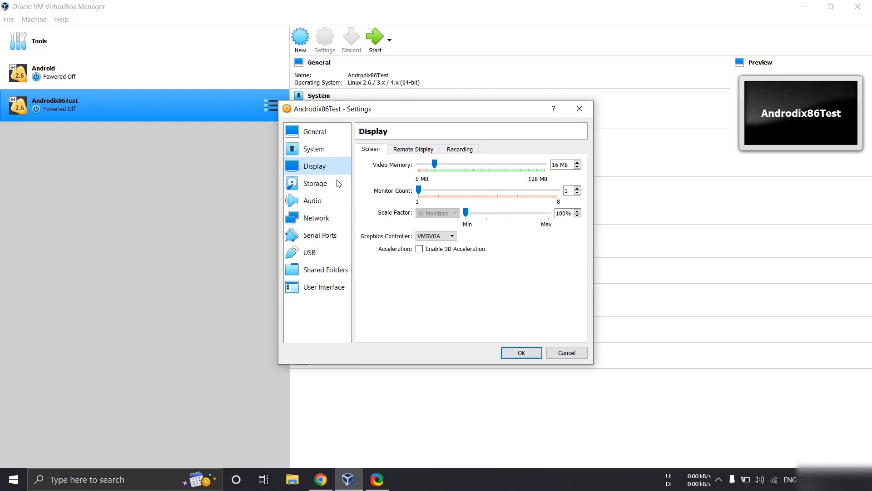
click(434, 236)
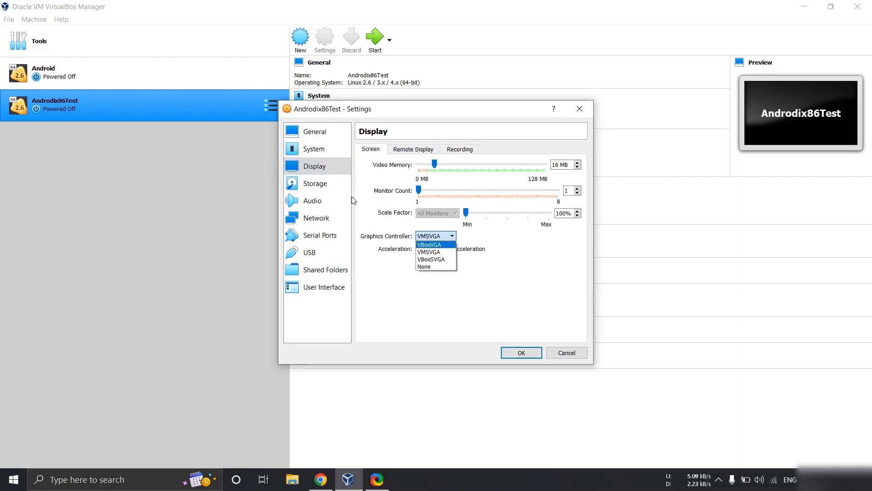
key(Return)
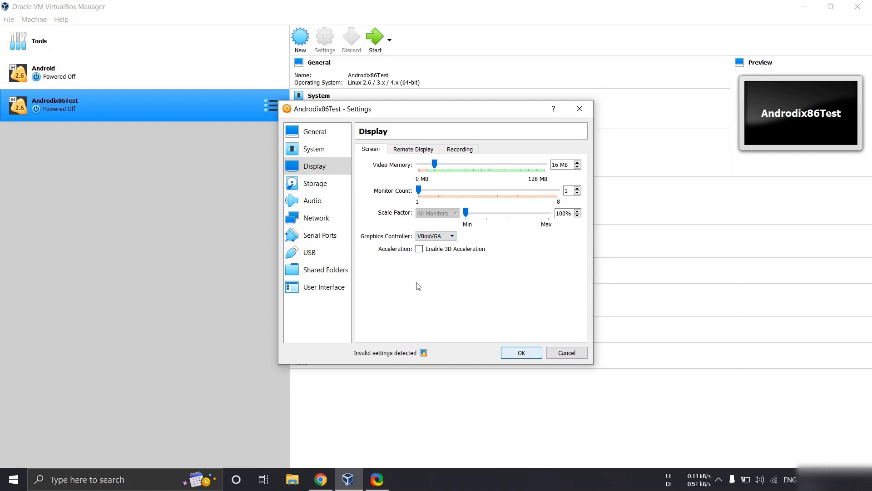
click(522, 353)
Start Androdix86Test with the 921 MB android-x86_64-9.0-r2.iso as its start-up disk and maximize the machine window
click(375, 40)
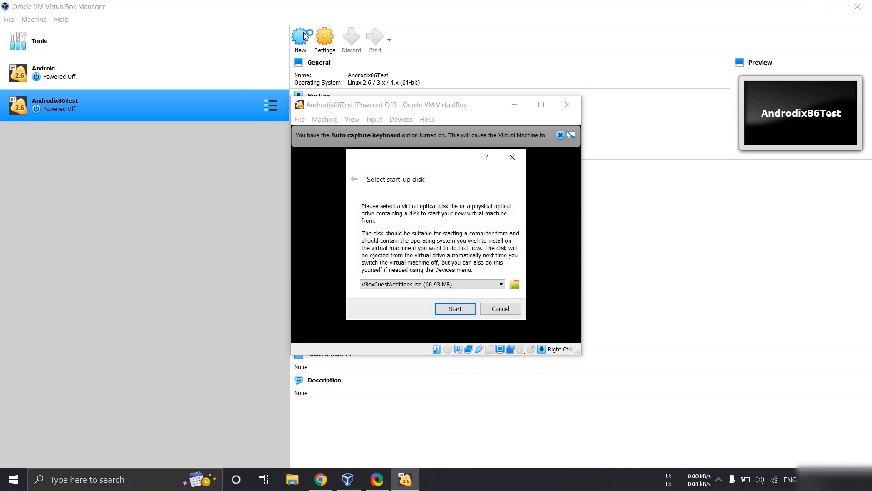
key(alt+Down)
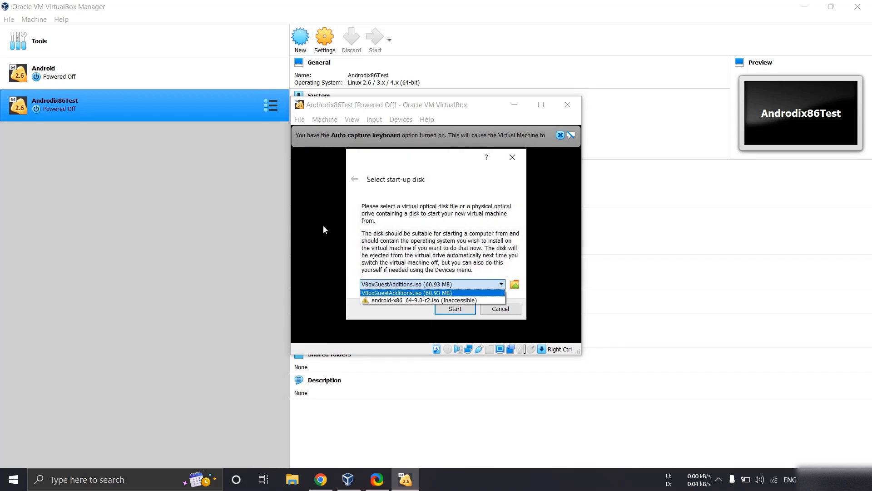
click(515, 285)
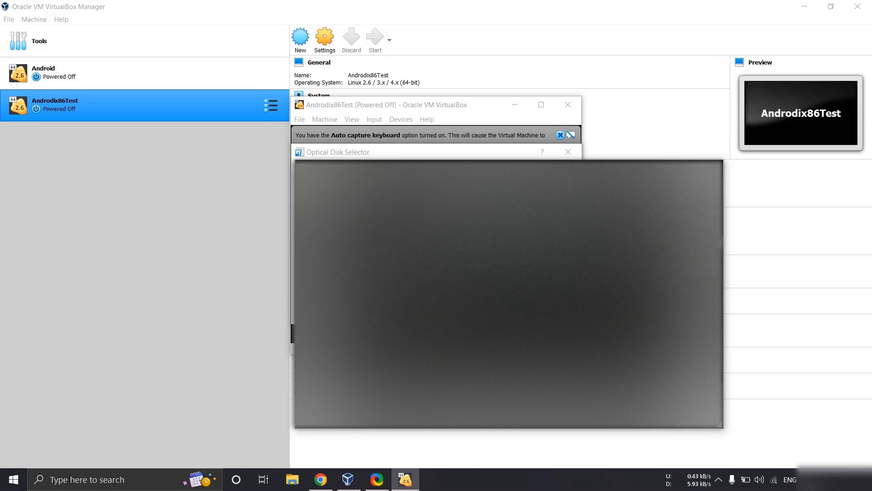
double_click(435, 241)
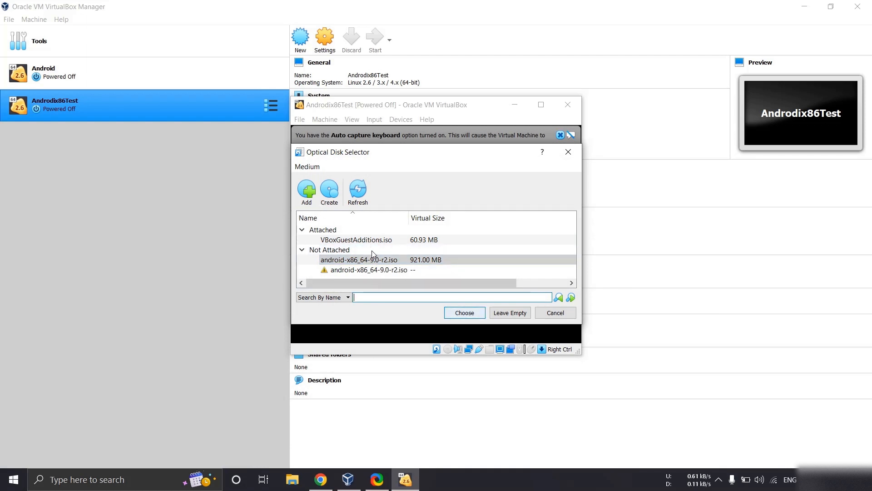
key(Return)
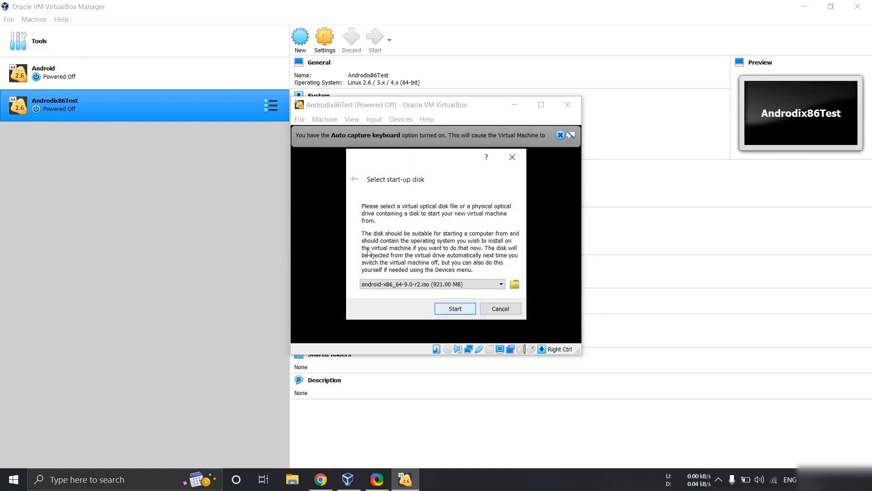
double_click(436, 100)
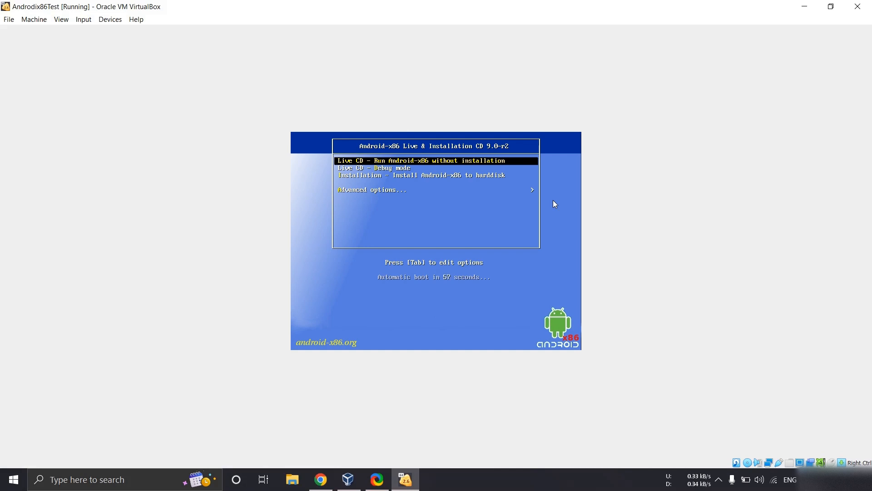
Boot the option "Installation - Install Android-x86 to harddisk"
key(Down)
key(Down)
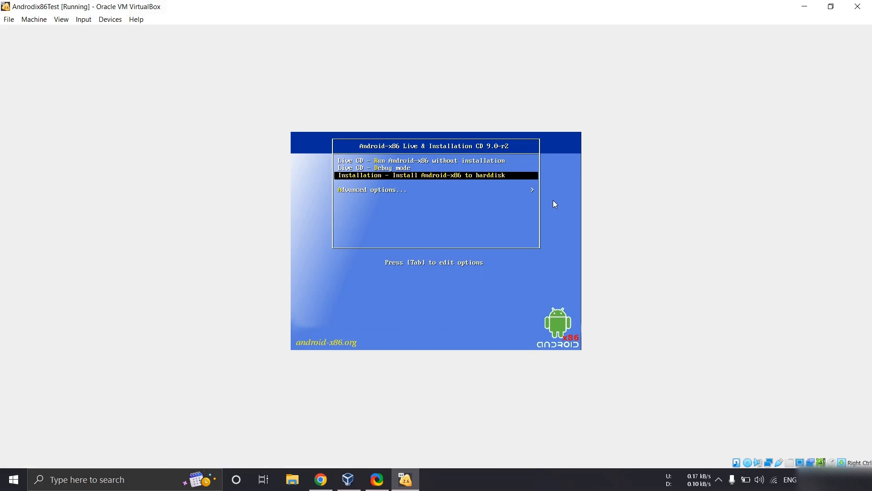
key(Return)
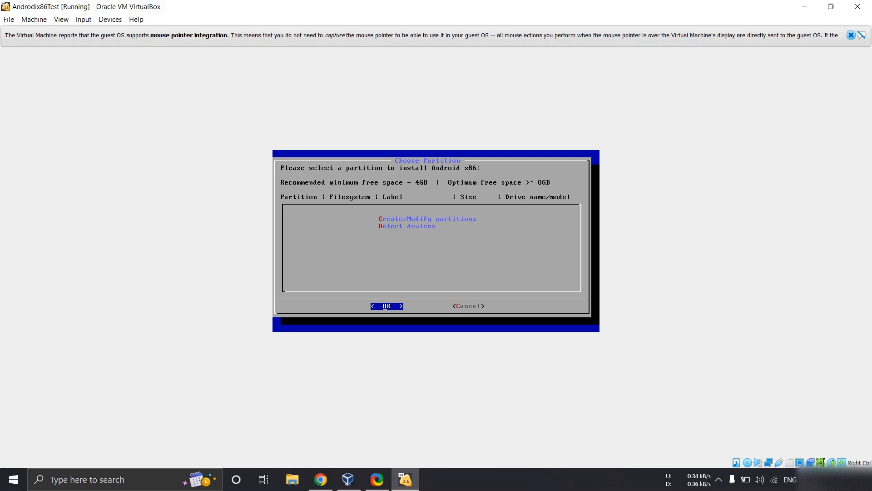
Open the hard disk's partition table for creating or modifying partitions, without using GPT
key(Down)
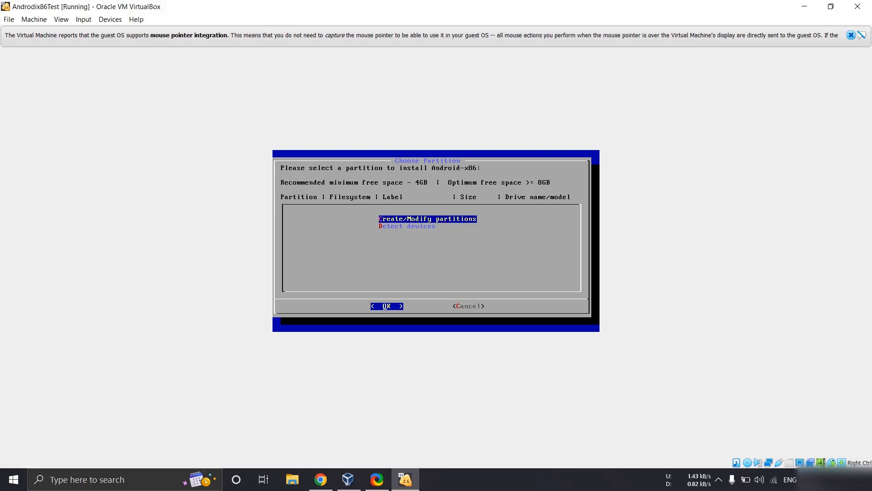
key(Return)
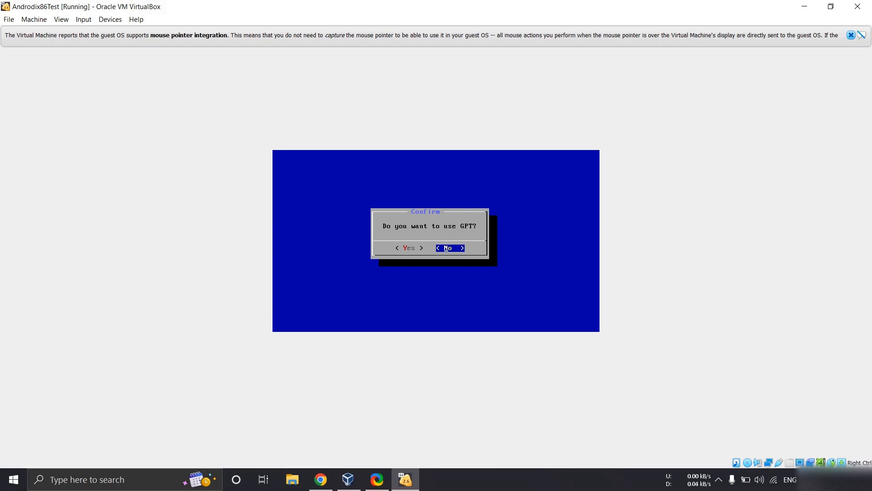
key(Return)
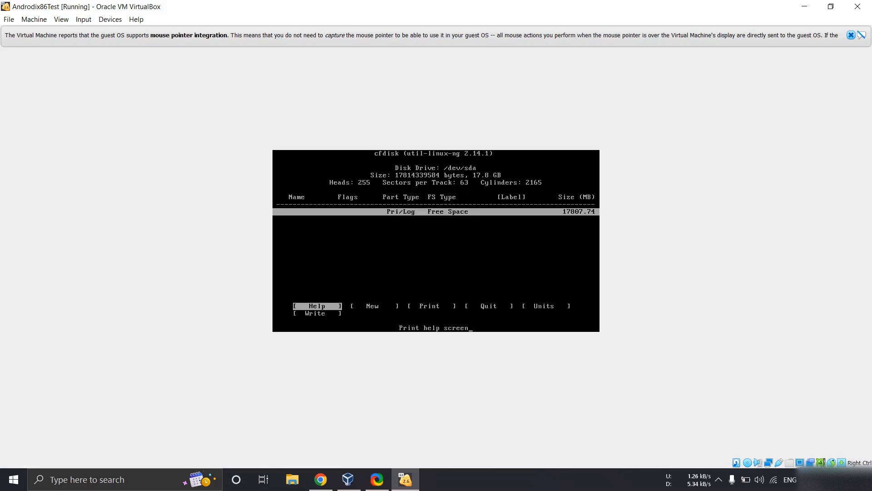
key(Right)
key(Right)
key(Right)
key(Right)
key(Right)
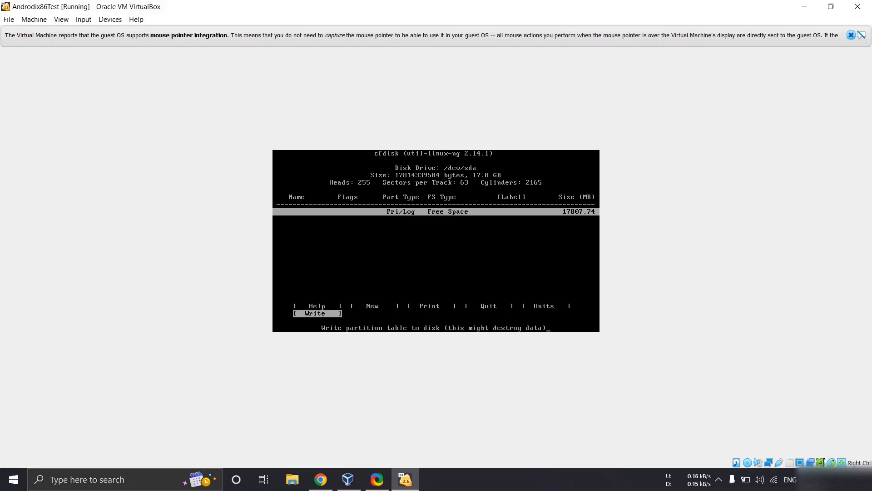
key(Left)
key(Left)
key(Left)
key(Left)
key(Left)
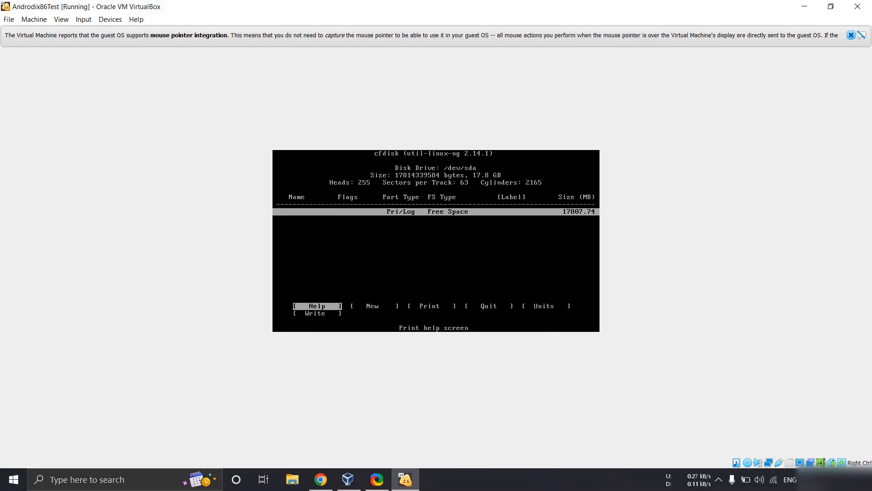
Create a new primary partition that uses the full 17807.74 MB of free space
key(Right)
key(Return)
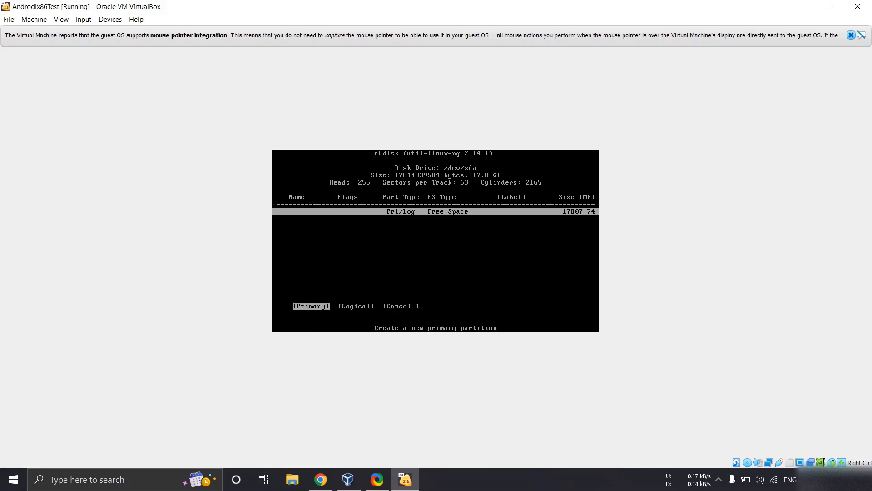
key(Return)
key(Return)
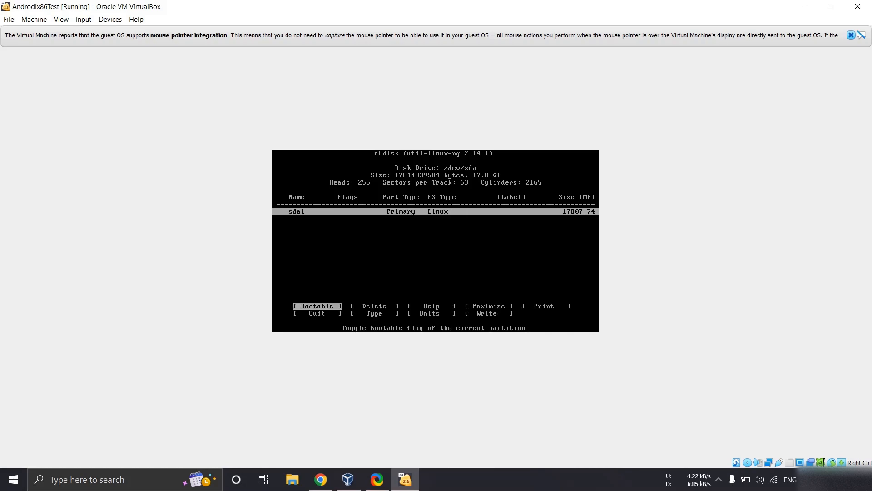
Turn on the bootable flag of the sda1 partition
key(Right)
key(Right)
key(Right)
key(Right)
key(Right)
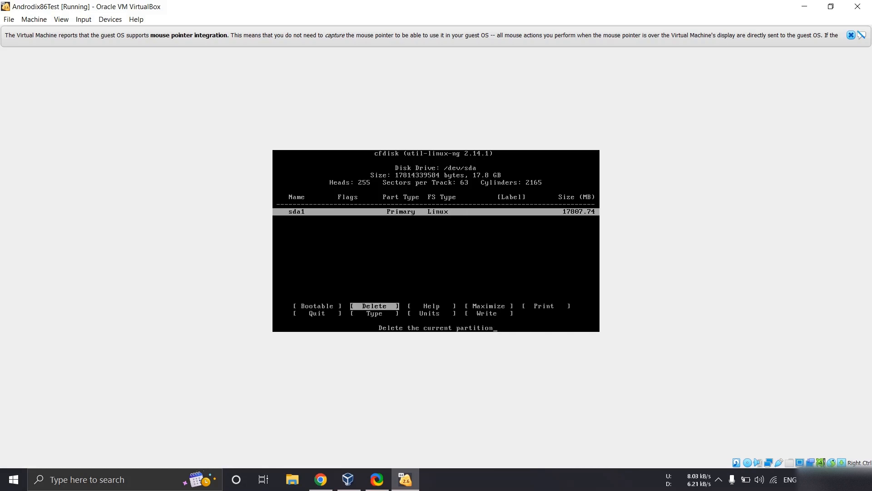
key(Left)
key(Left)
key(Left)
key(Left)
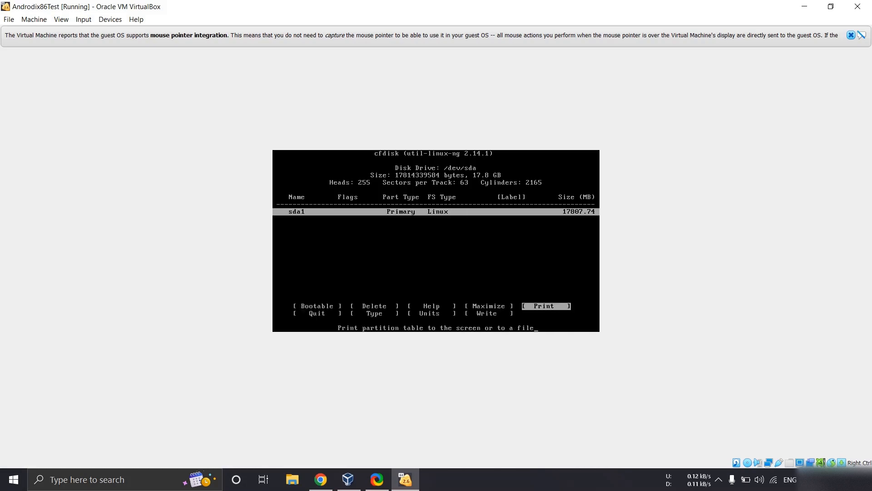
key(Return)
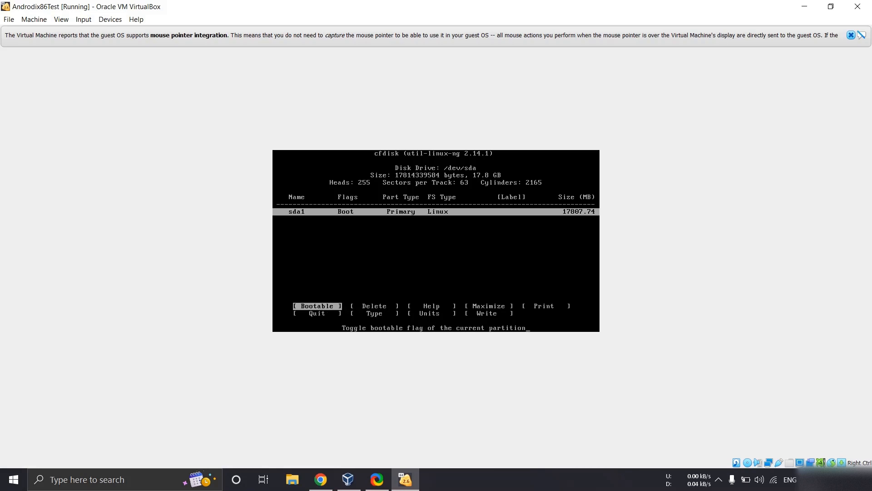
key(Right)
key(Right)
key(Right)
key(Right)
key(Right)
key(Right)
key(Right)
key(Right)
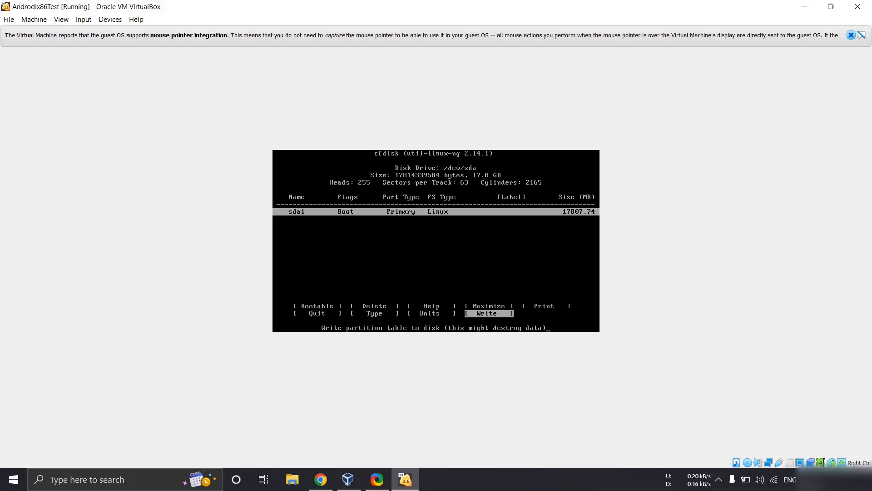
key(Left)
key(Left)
key(Left)
key(Left)
key(Left)
key(Left)
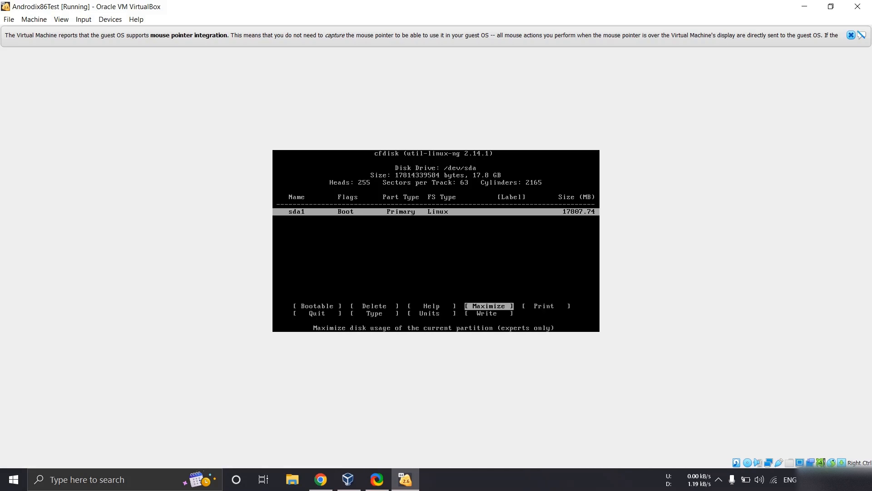
Write the partition table to the disk and confirm the write with yes
key(Right)
key(Right)
key(Right)
key(Right)
key(Right)
key(Right)
key(Right)
key(Left)
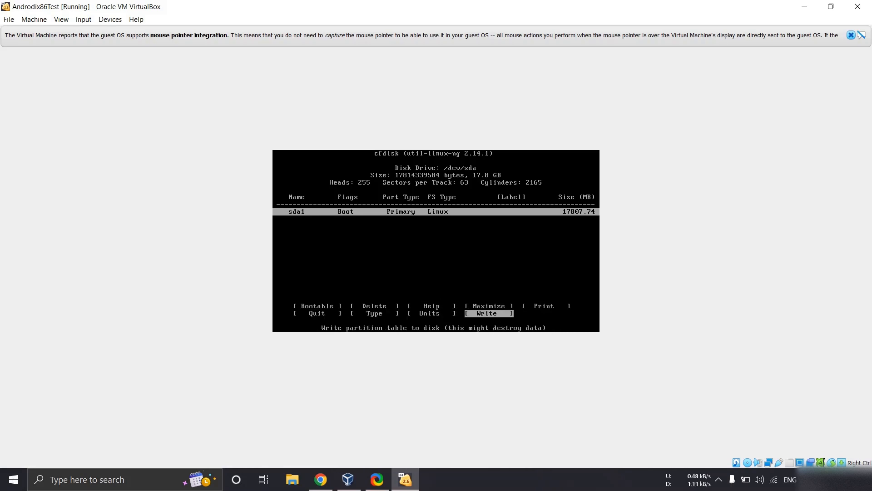
key(Left)
key(Right)
key(Return)
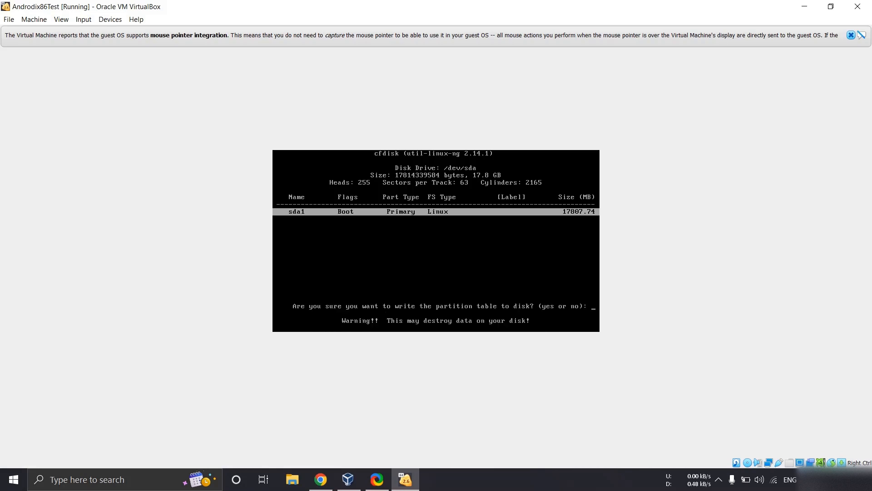
text(ye)
key(Return)
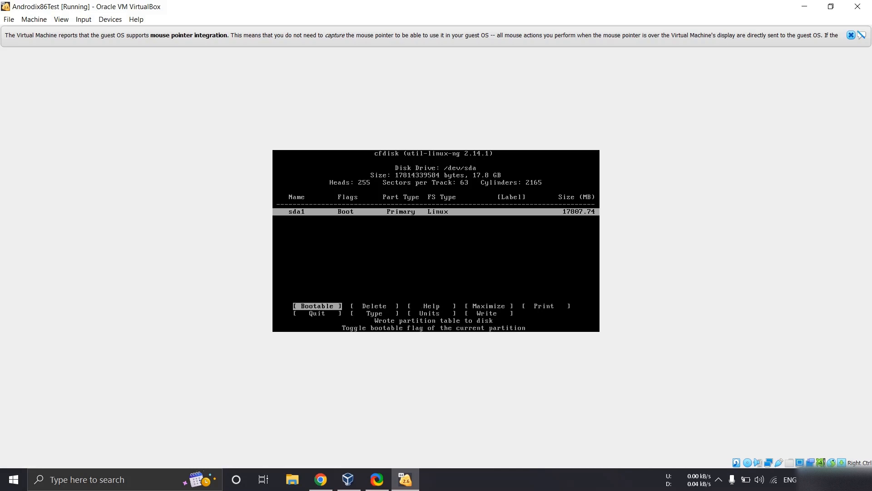
Quit the cfdisk partition editor and return to the installer's partition choice
key(Right)
key(Right)
key(Right)
key(Right)
key(Right)
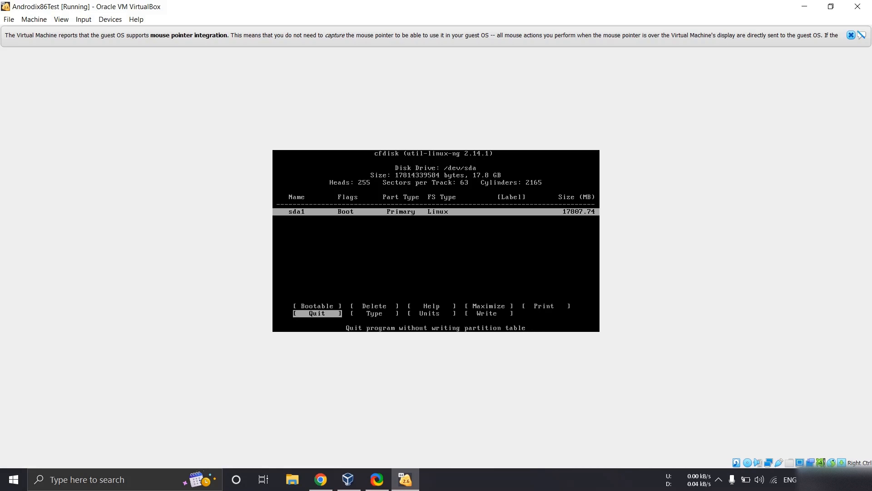
key(Return)
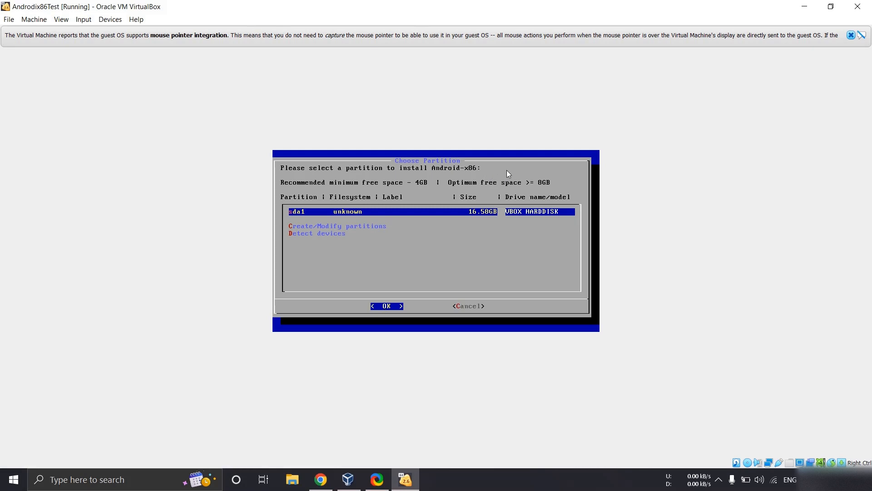
Choose sda1 as the installation partition and format it as ext4, confirming the loss of its data
key(Return)
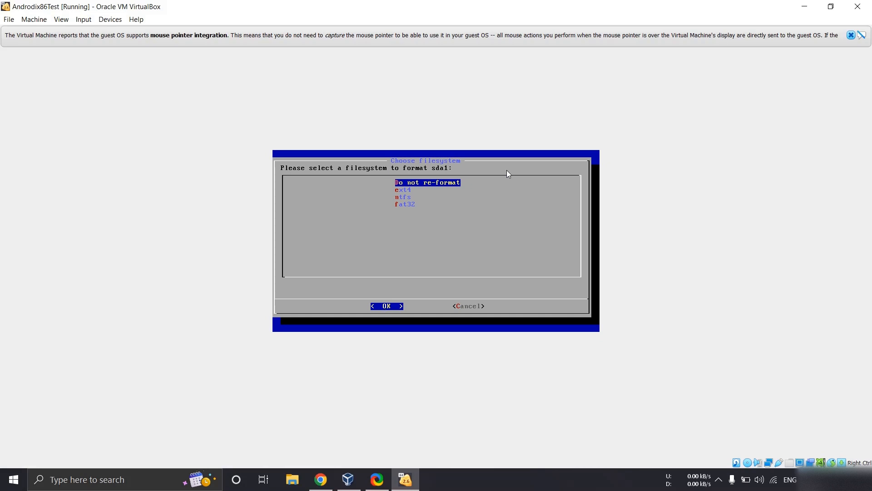
key(Down)
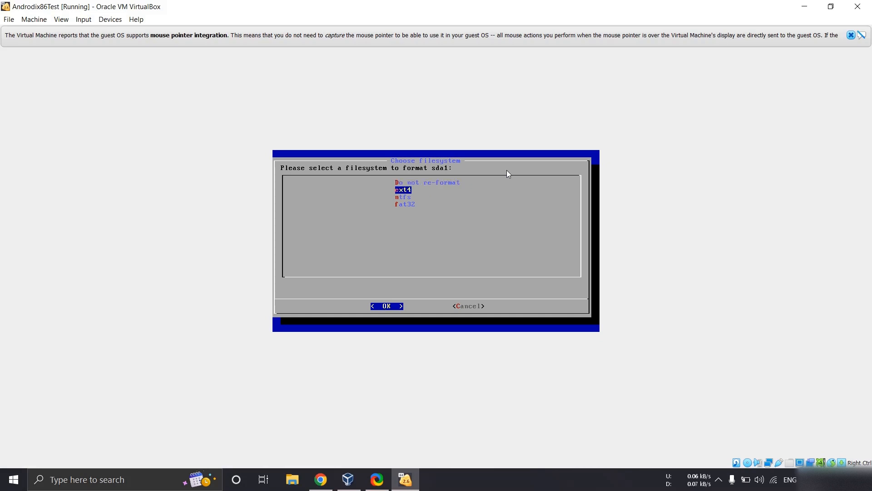
key(Return)
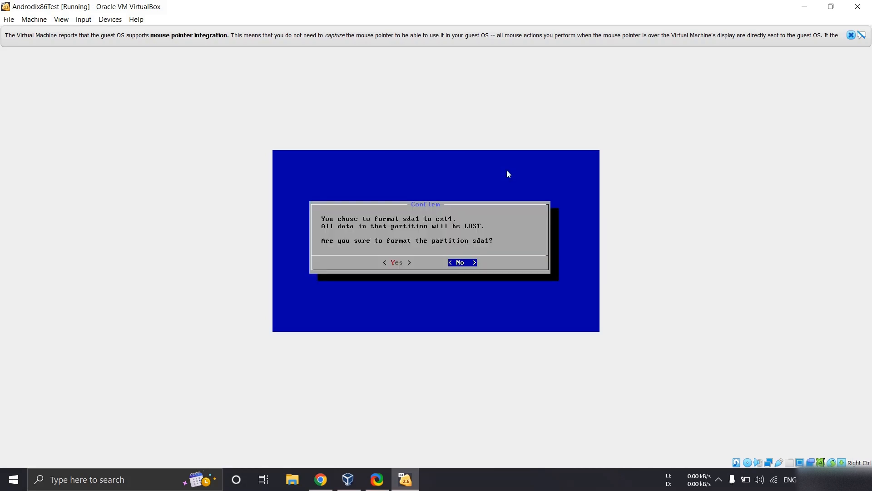
key(Left)
key(Return)
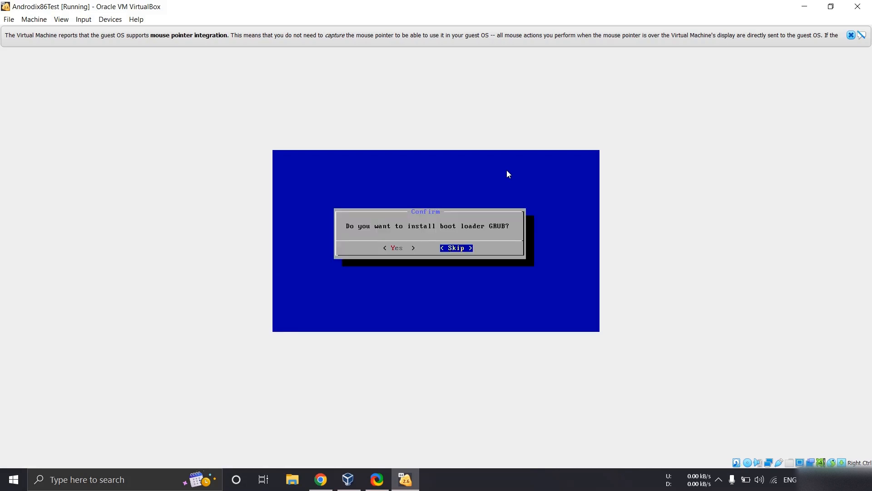
Install Android-x86 with the GRUB boot loader and the /system directory as read-write
key(Left)
key(Return)
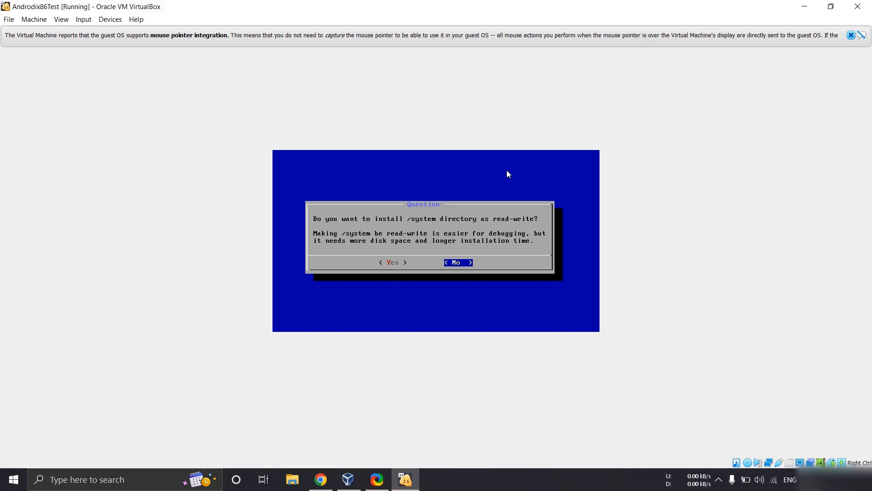
key(Left)
key(Return)
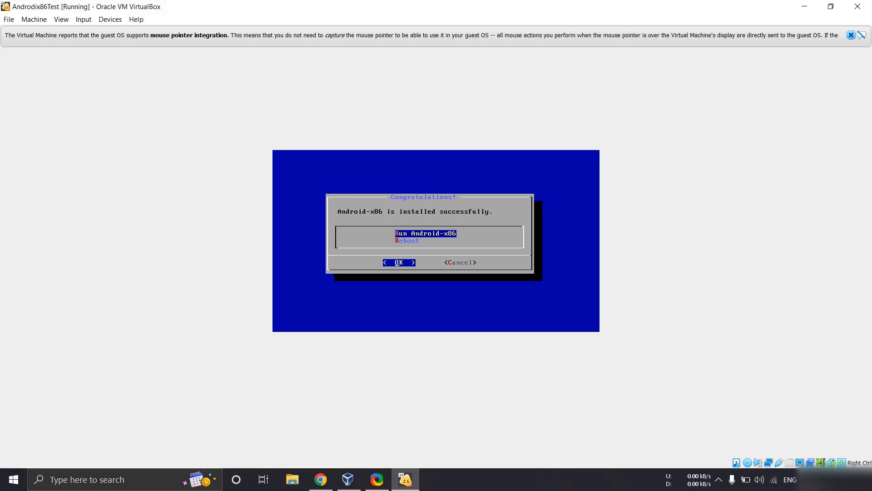
Finish the installer by choosing to run Android-x86 instead of rebooting
key(Return)
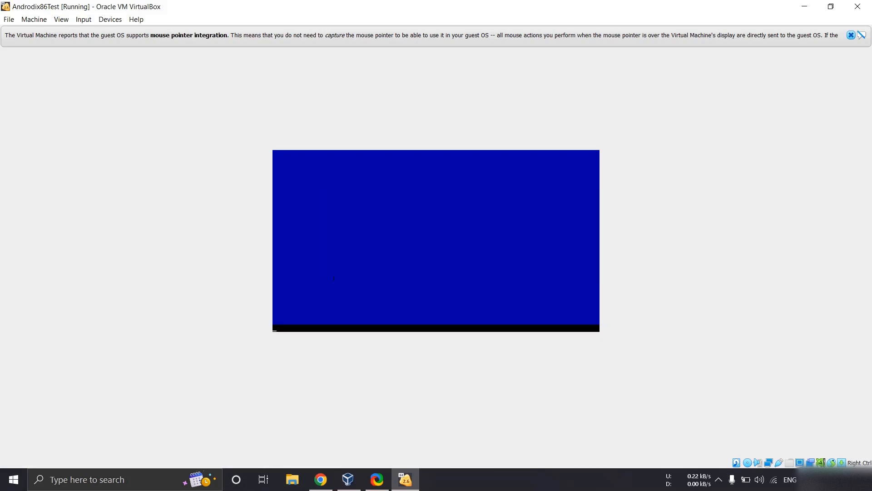